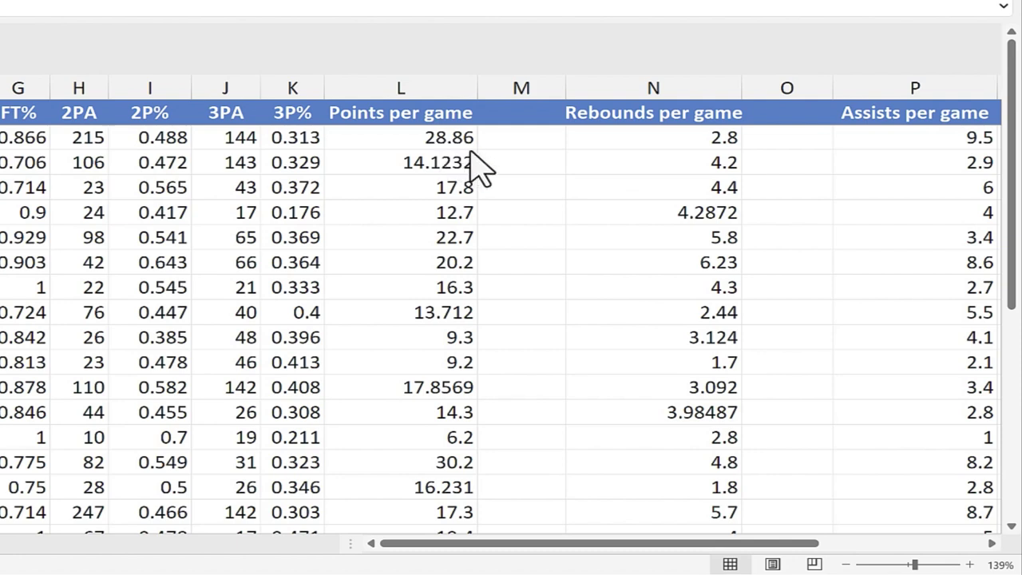
# Enter the formula =TRUNC(L2) in cell M2 to strip the decimals from the first points per game value.
pyautogui.click(523, 143)
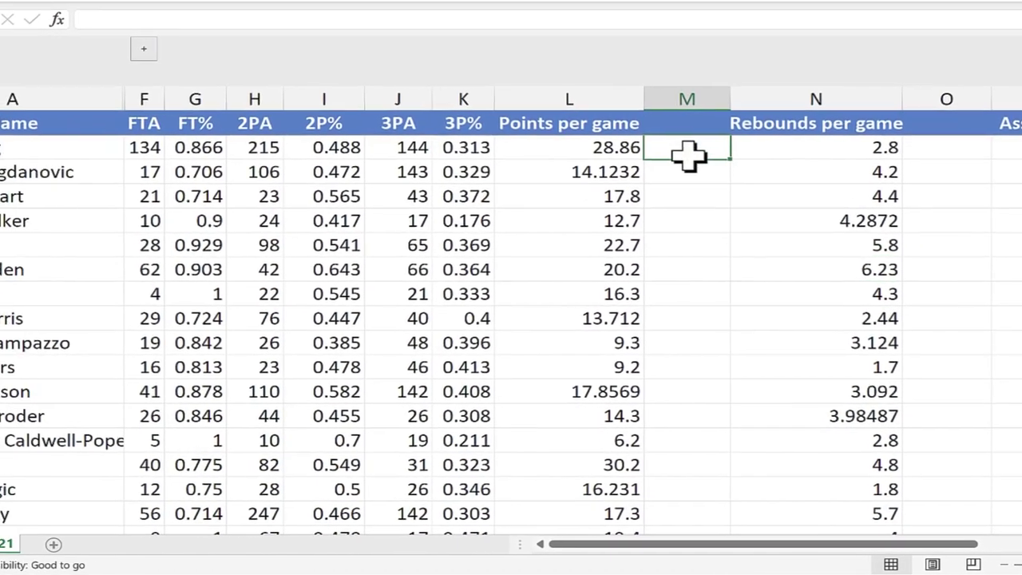
pyautogui.write('=trunc')
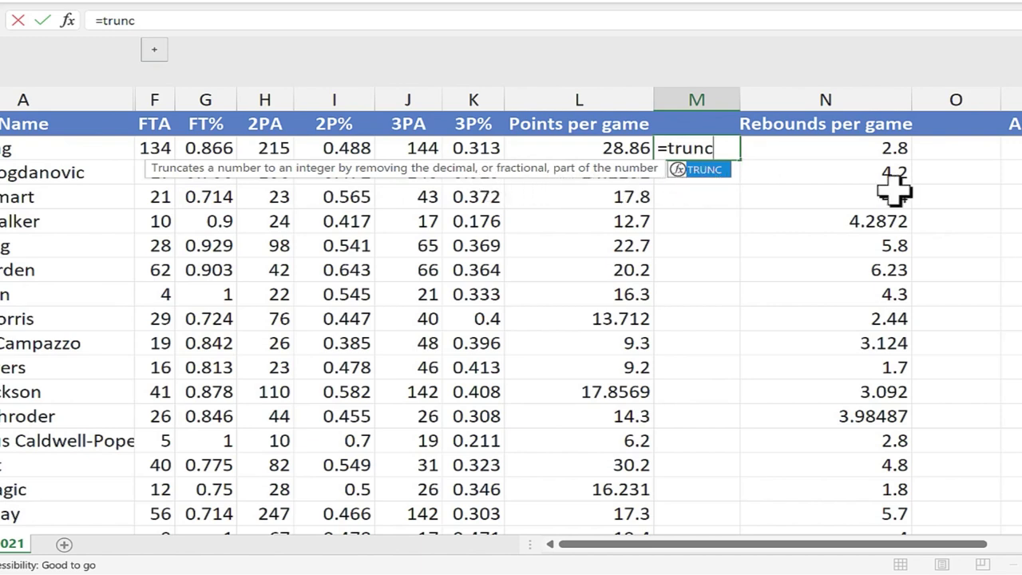
pyautogui.write('(')
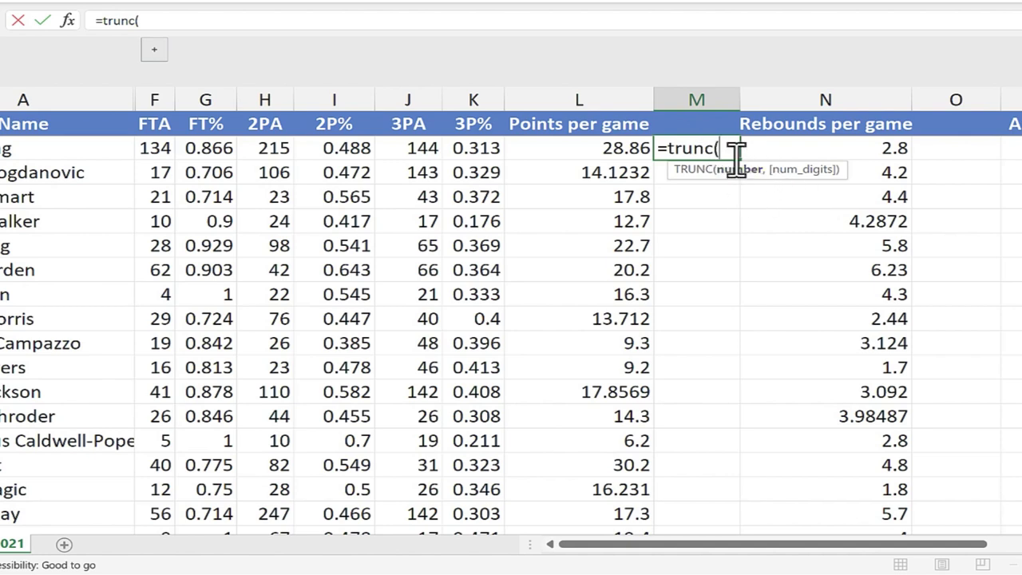
pyautogui.write('l2')
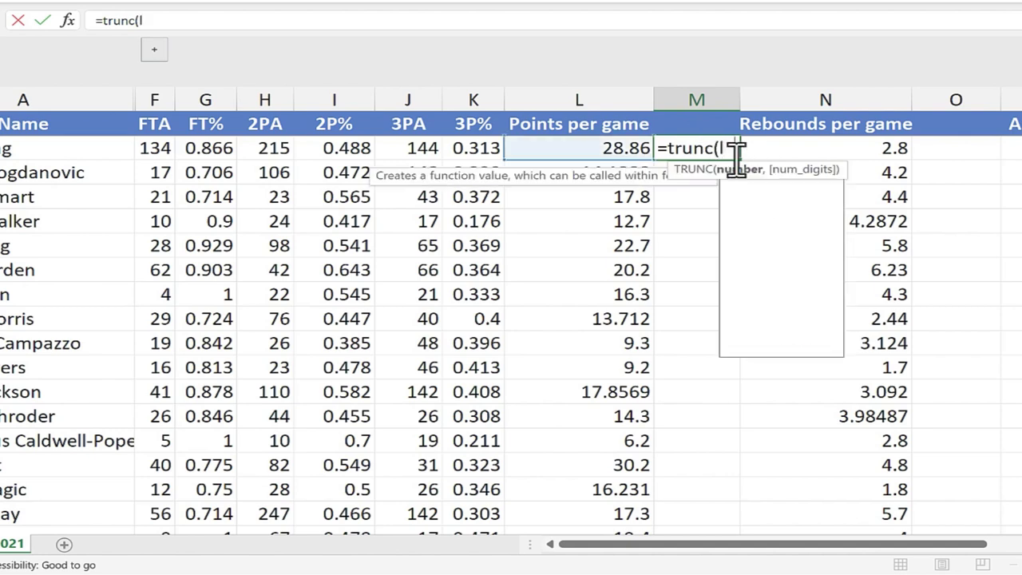
pyautogui.press('BackSpace')
pyautogui.press('BackSpace')
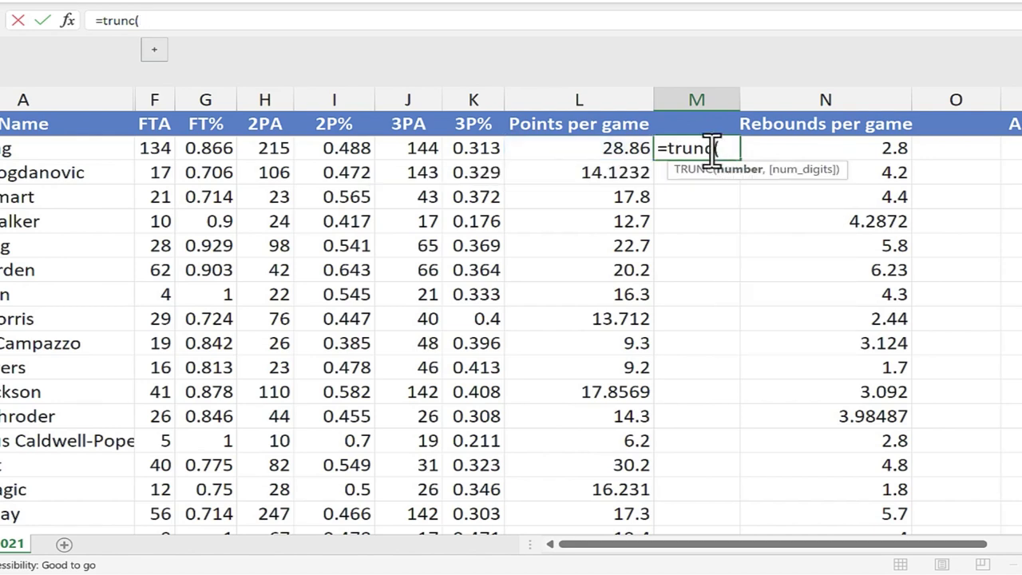
pyautogui.click(631, 148)
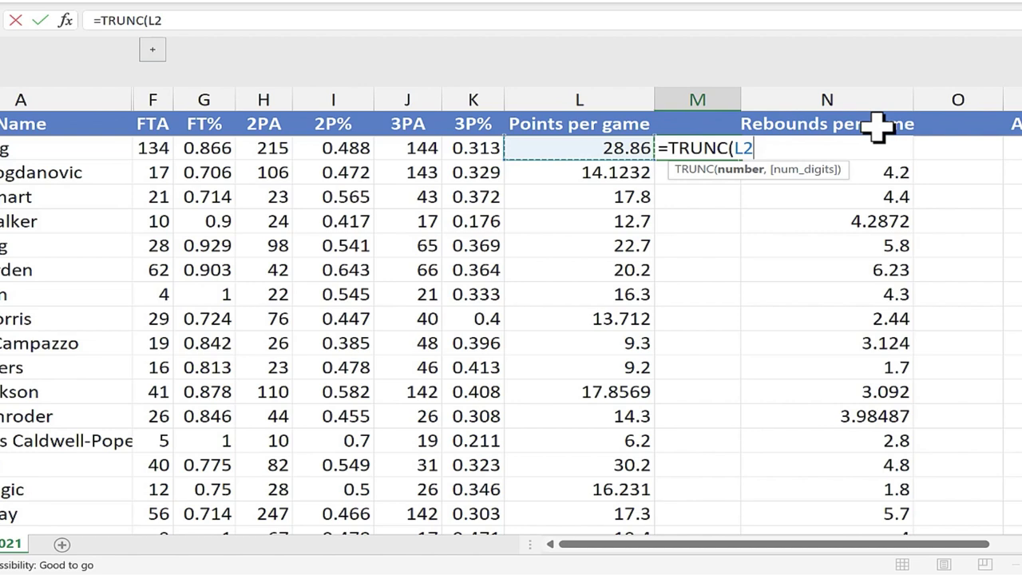
pyautogui.write(')')
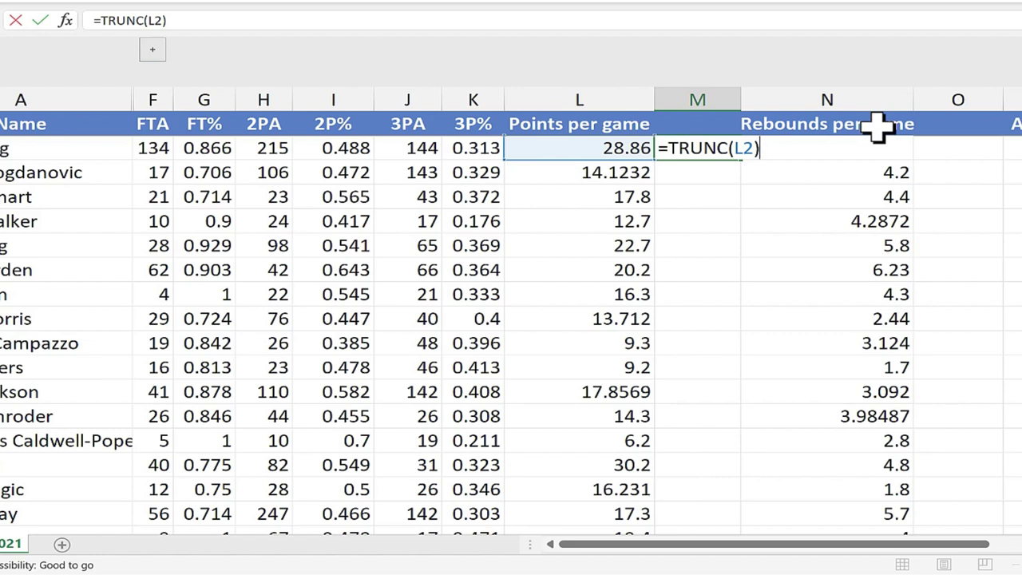
pyautogui.press('Return')
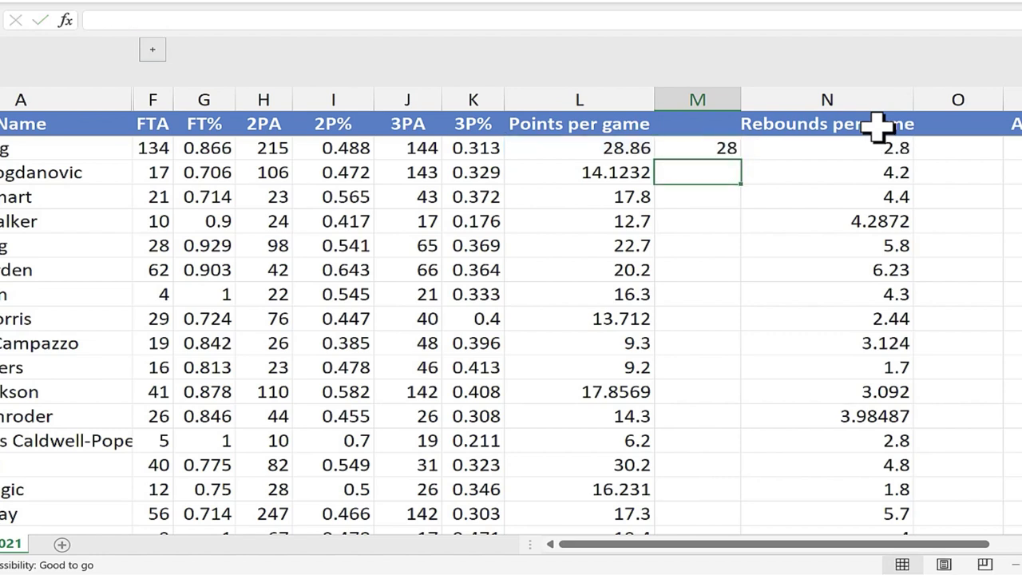
# Fill the M2 formula down column M for all players and check the column to its last row.
pyautogui.click(722, 149)
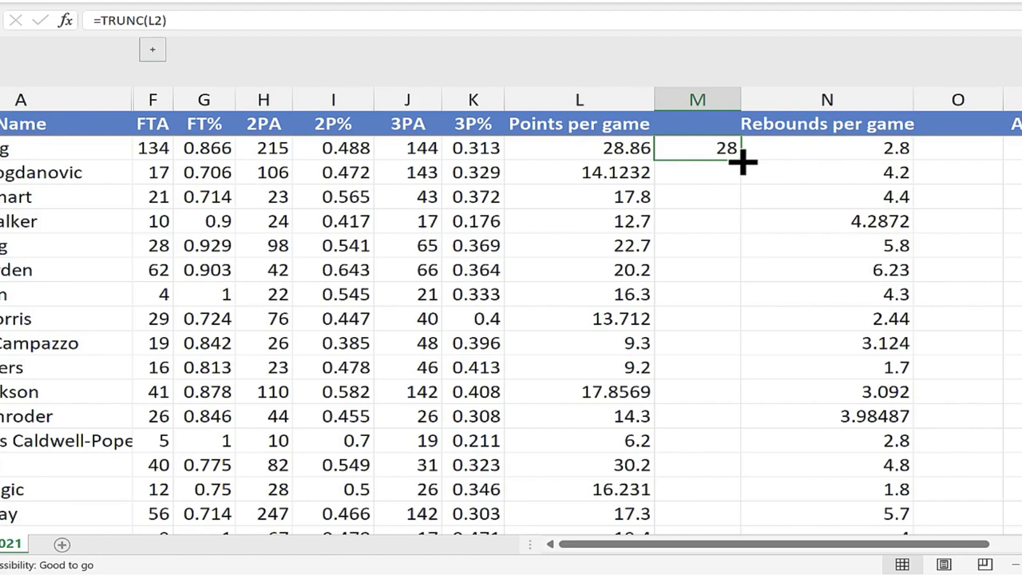
pyautogui.doubleClick(741, 160)
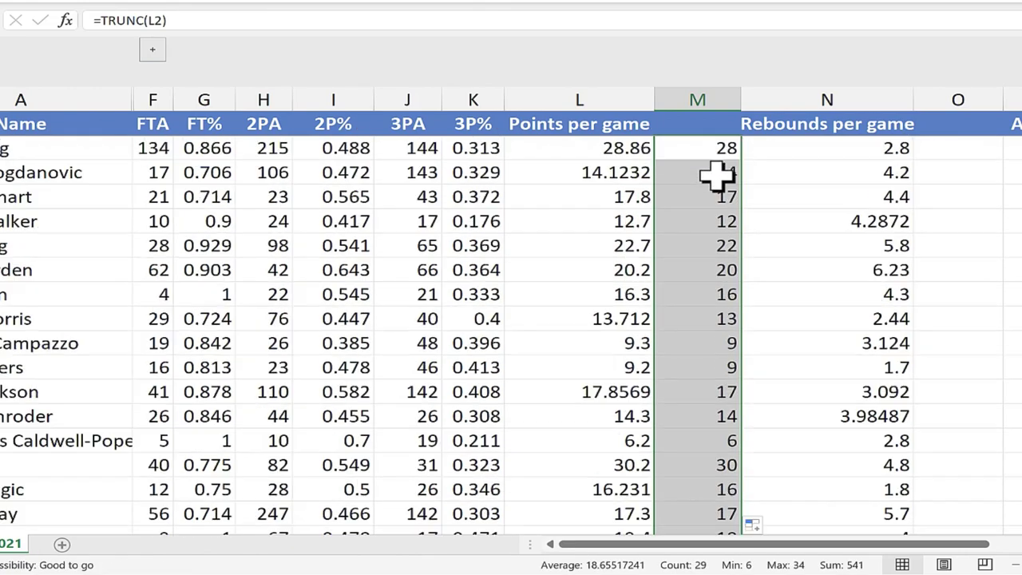
pyautogui.scroll(-5, 720, 175)
pyautogui.scroll(5, 723, 199)
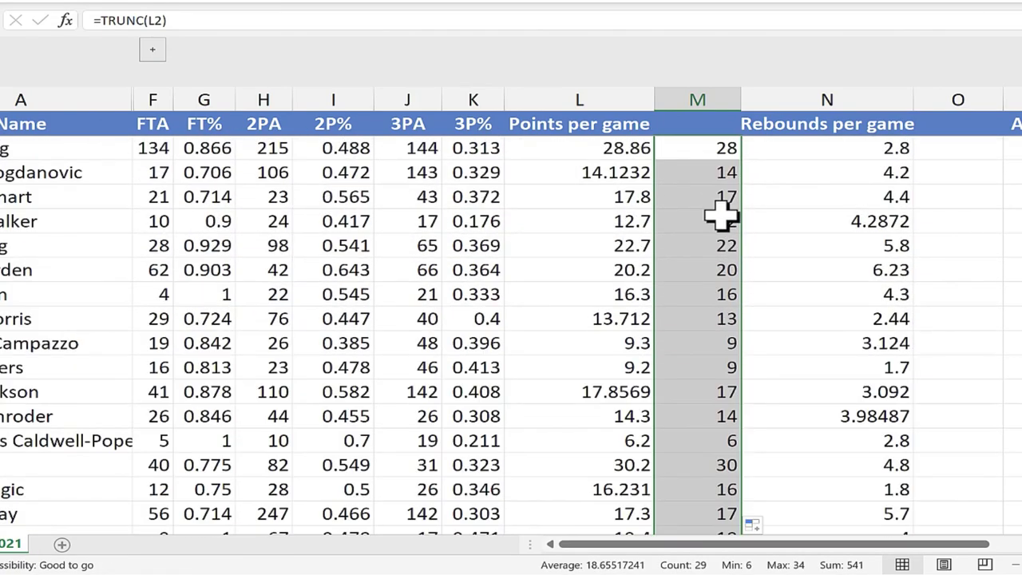
pyautogui.scroll(-2, 722, 214)
pyautogui.scroll(-4, 723, 214)
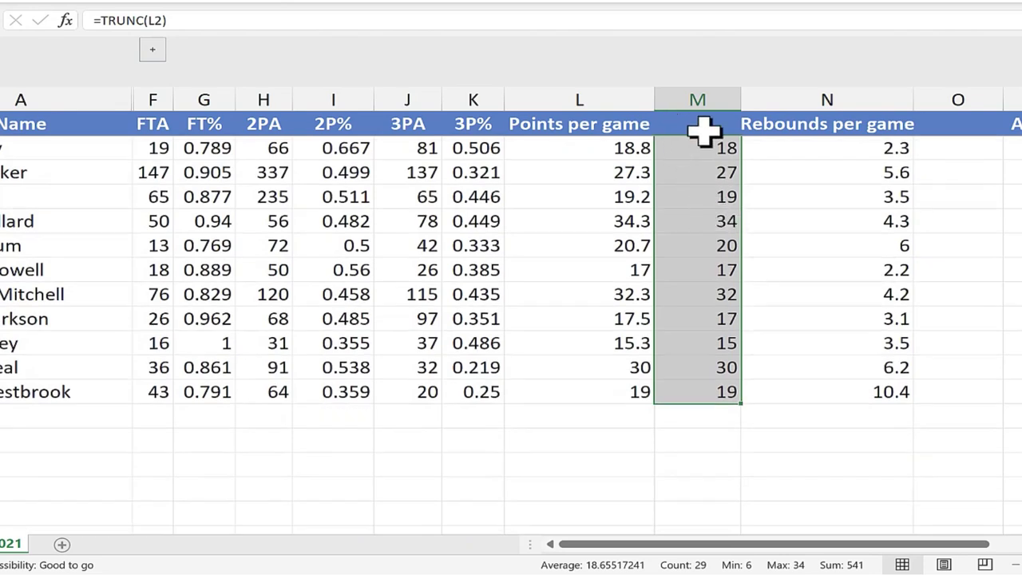
pyautogui.scroll(6, 758, 408)
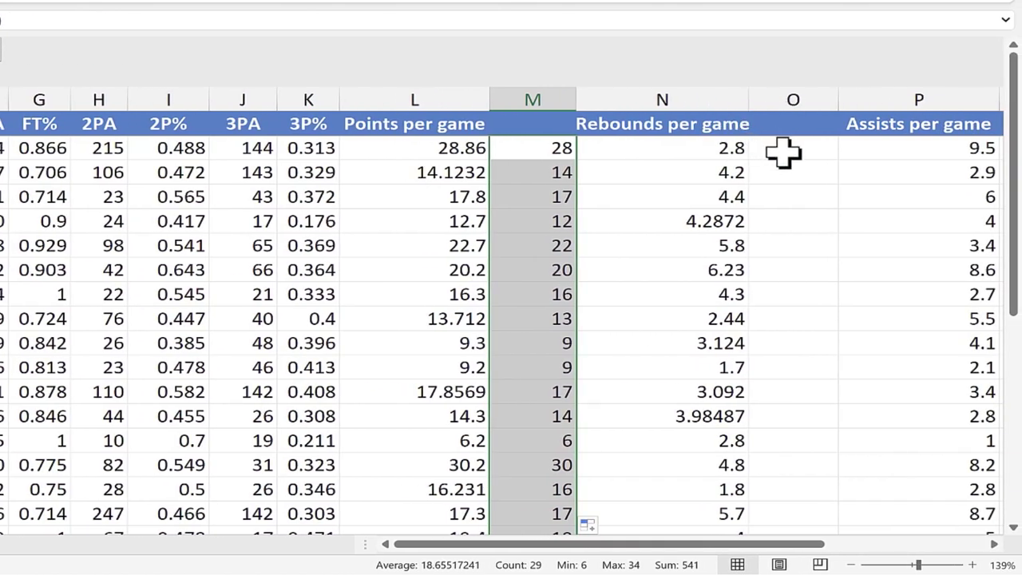
# Enter the formula =TRUNC(N2,4) in cell O2 to truncate the first rebounds per game value to four decimals.
pyautogui.click(778, 147)
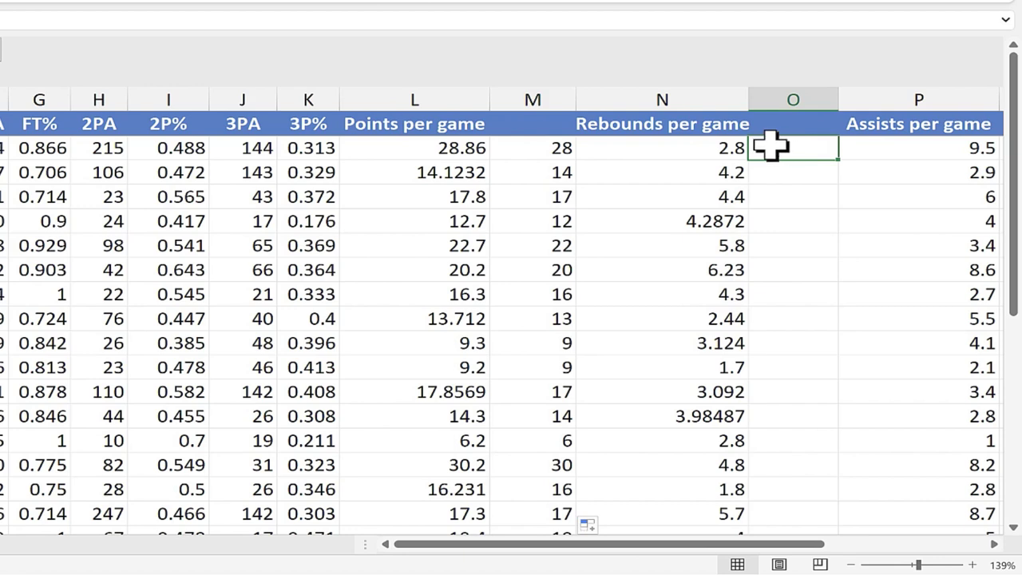
pyautogui.doubleClick(770, 146)
pyautogui.write('=trunc')
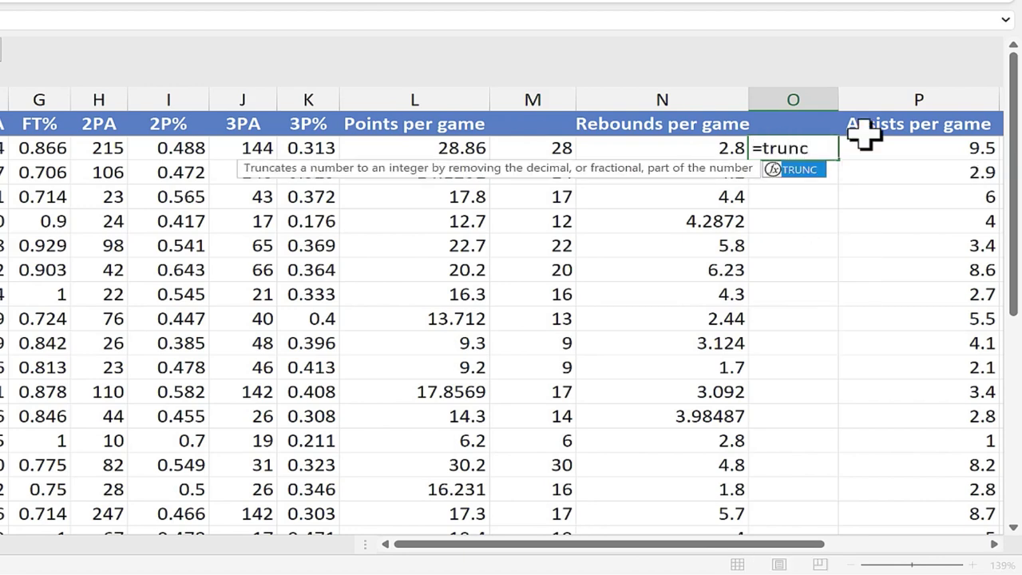
pyautogui.write('(')
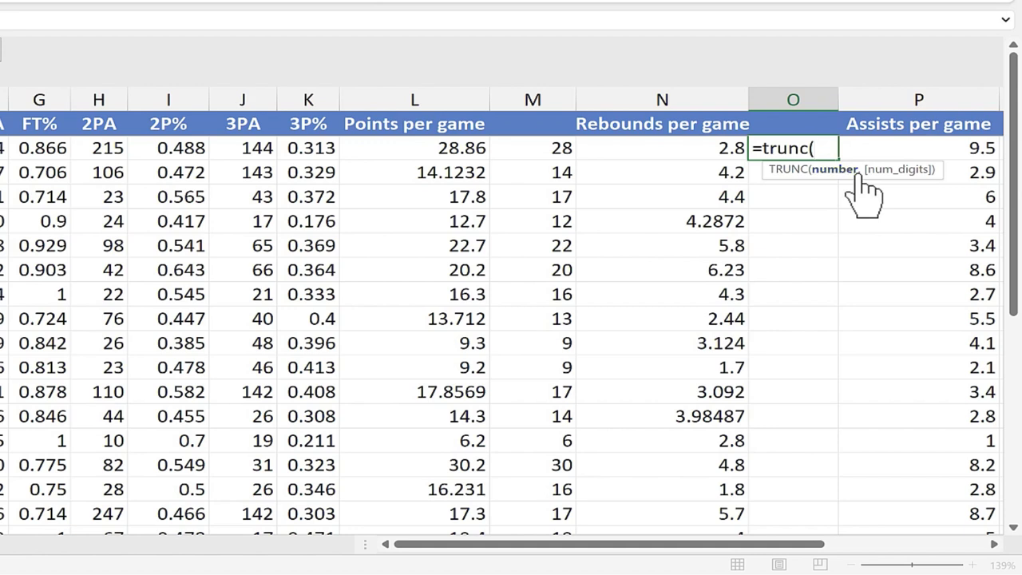
pyautogui.write('n2')
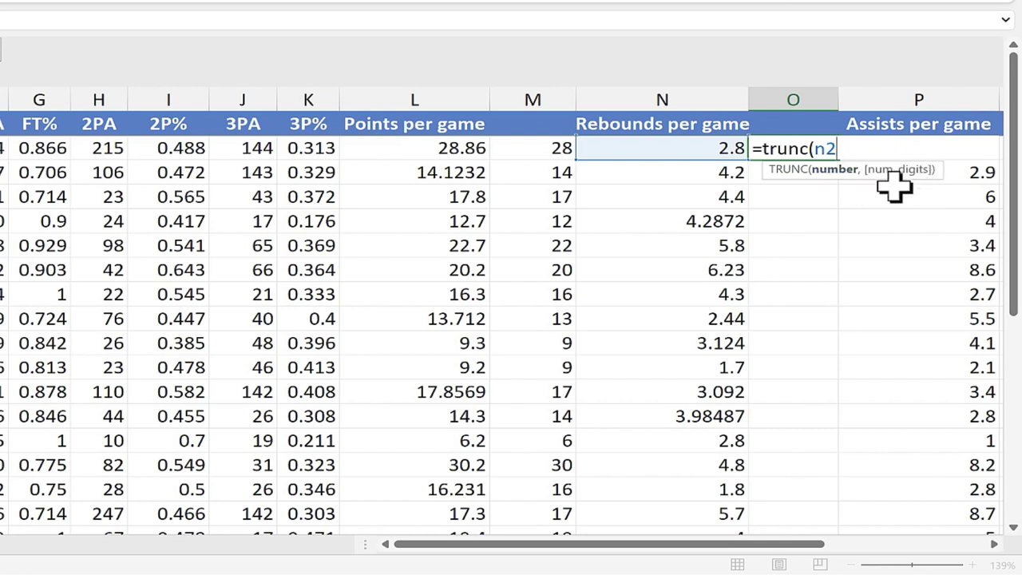
pyautogui.write(',4')
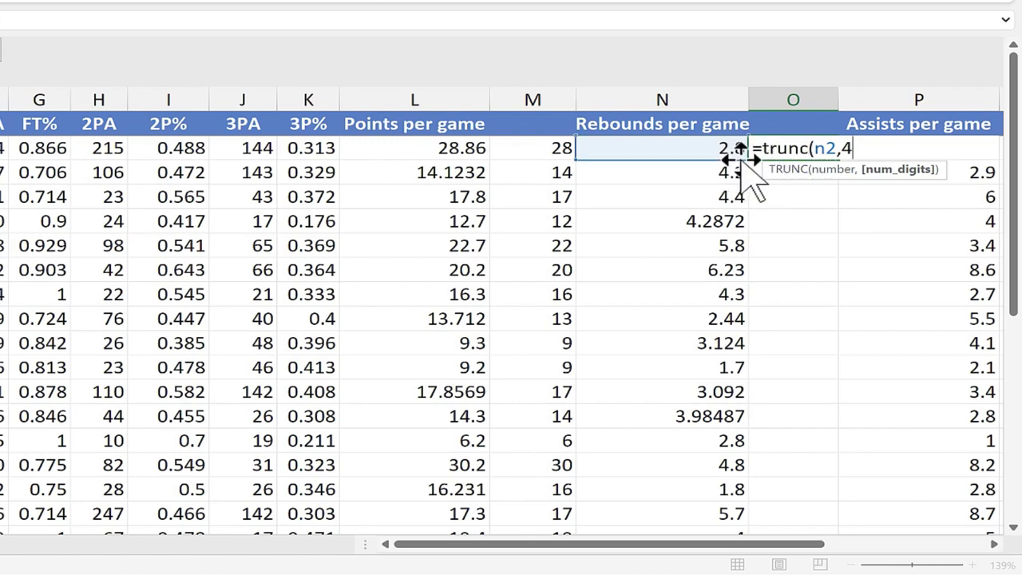
pyautogui.write(')')
pyautogui.press('Return')
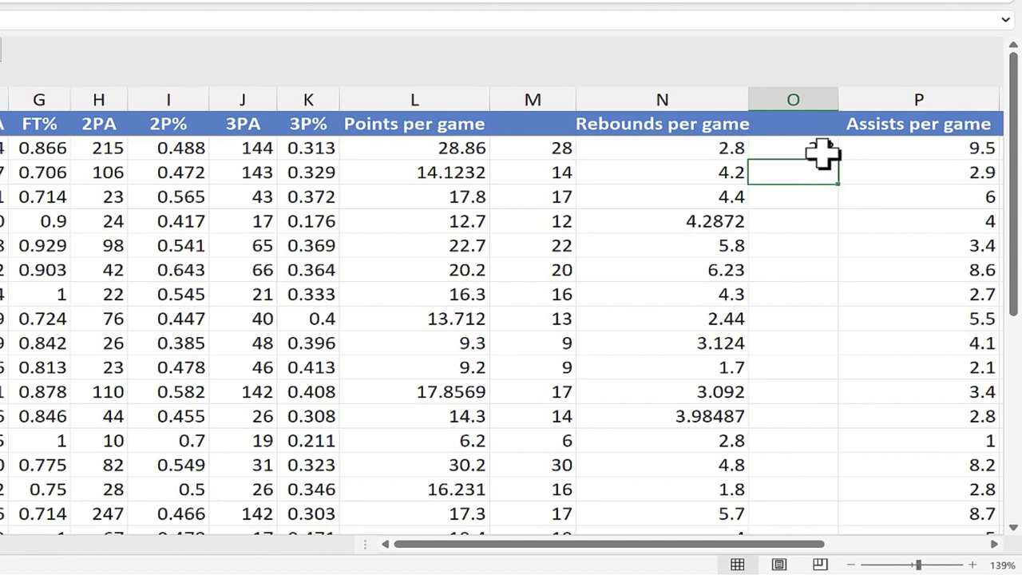
# Fill the four-decimal TRUNC formula down column O and compare its values with the rebounds per game.
pyautogui.click(822, 155)
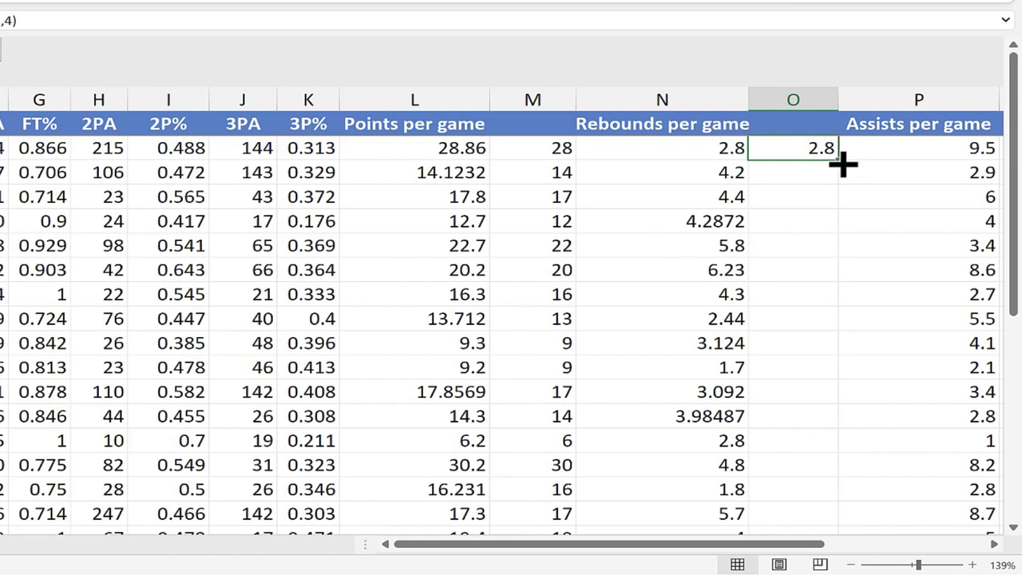
pyautogui.doubleClick(840, 163)
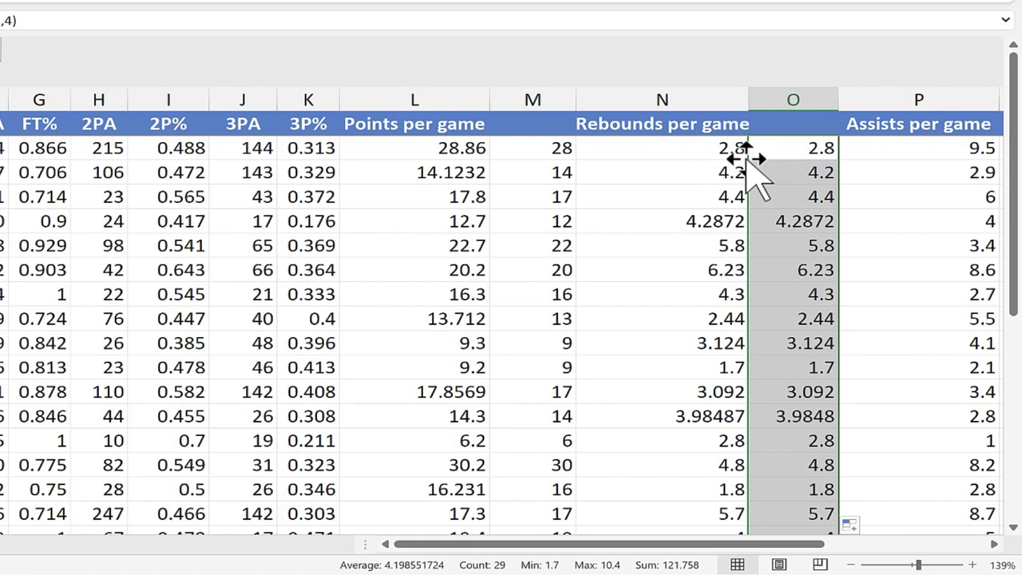
pyautogui.press('F2')
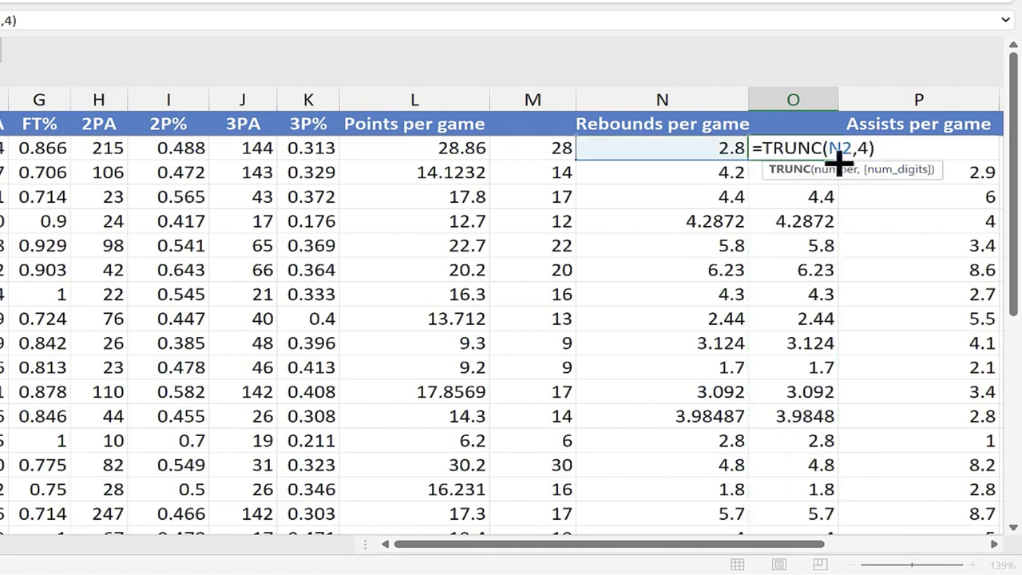
pyautogui.click(885, 199)
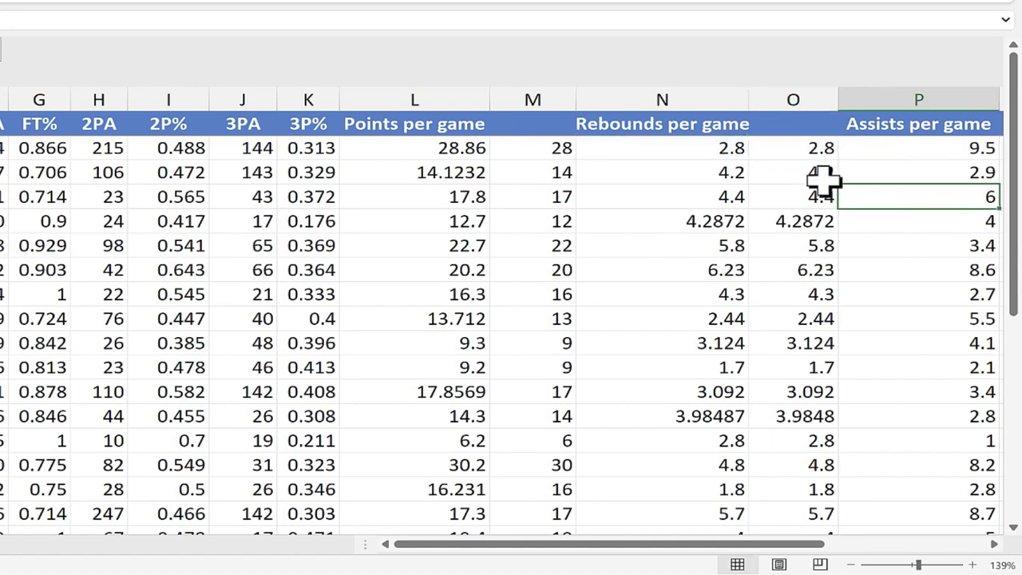
pyautogui.click(711, 417)
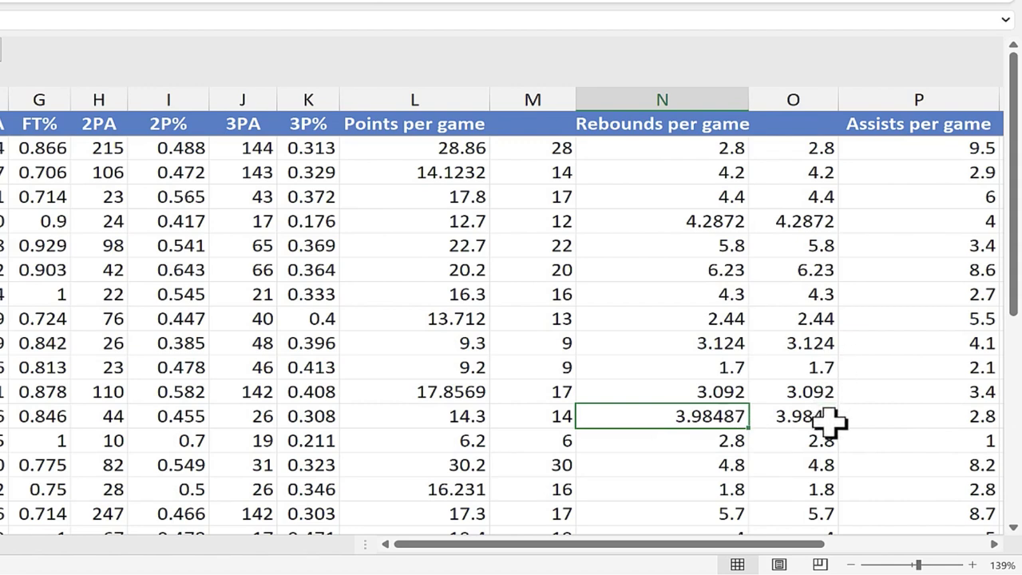
# Set the number of digits in the O2 TRUNC formula to 1.
pyautogui.doubleClick(814, 147)
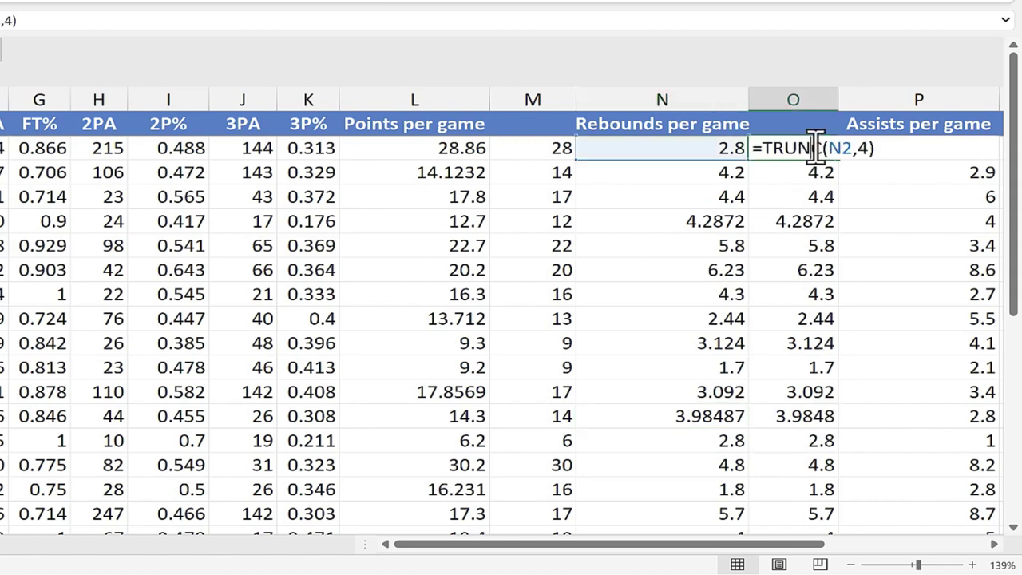
pyautogui.doubleClick(863, 147)
pyautogui.write('1')
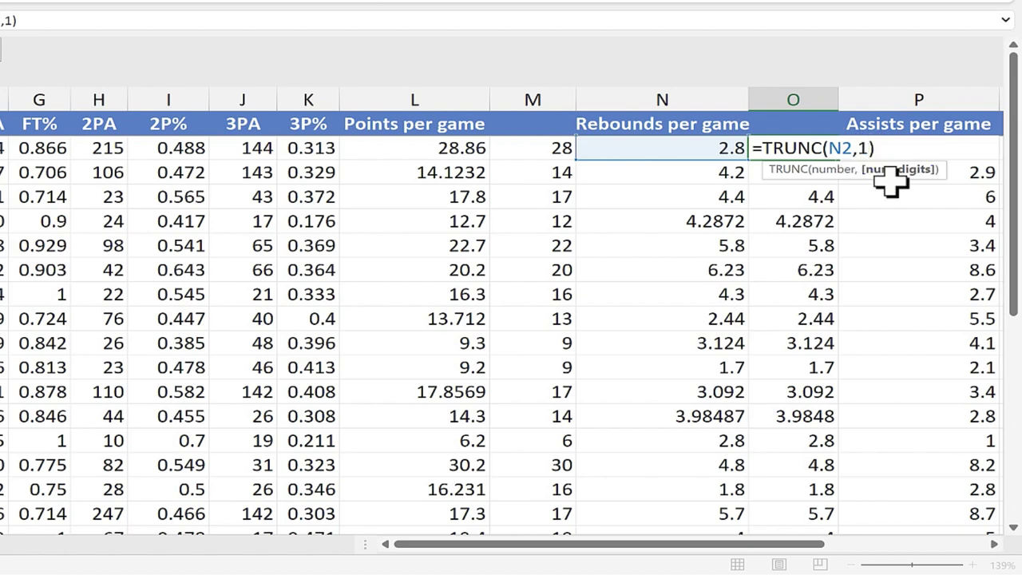
pyautogui.press('Return')
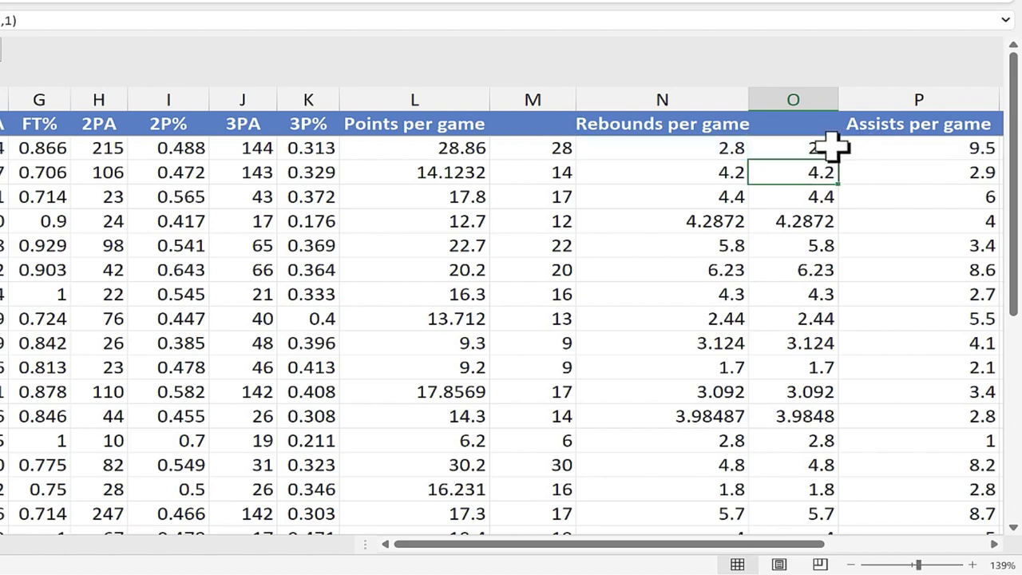
# Fill the one-decimal TRUNC formula from O2 down column O for all players.
pyautogui.click(834, 151)
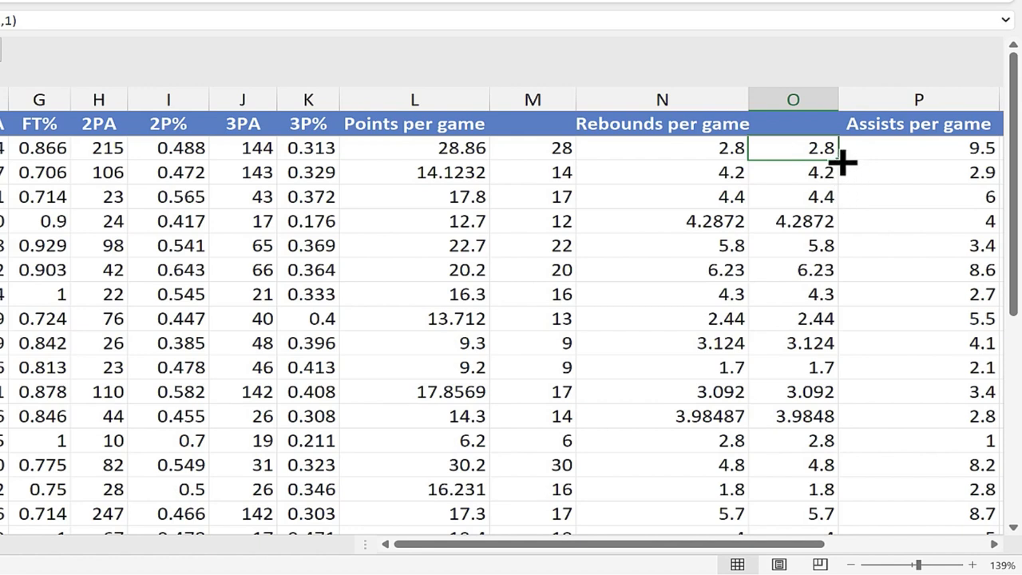
pyautogui.doubleClick(843, 162)
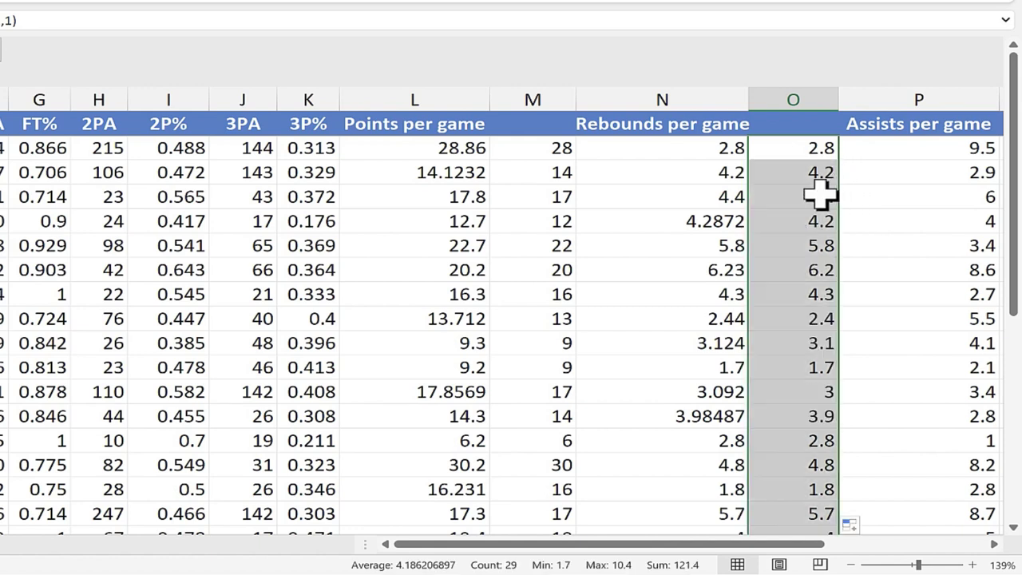
pyautogui.click(843, 196)
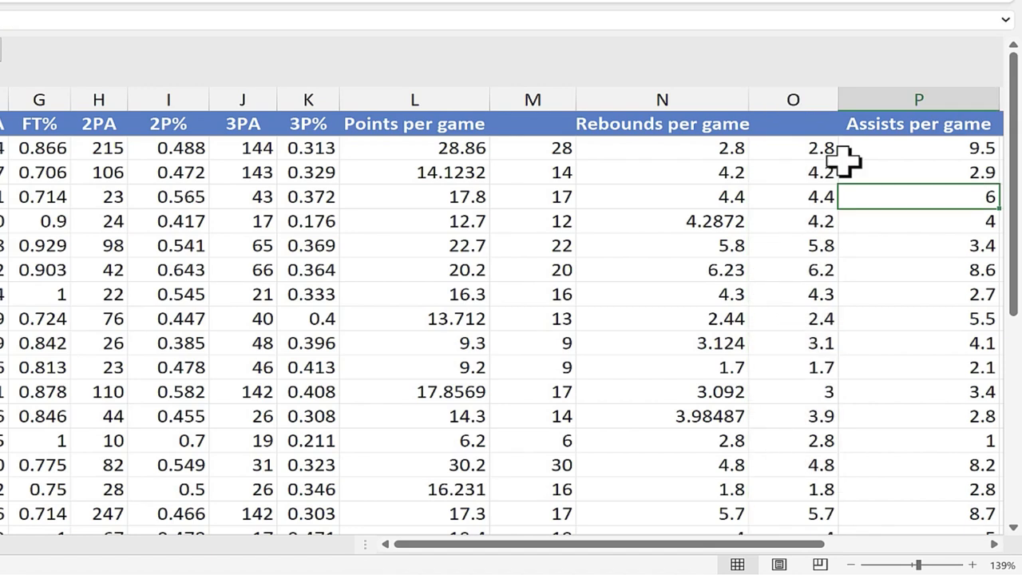
pyautogui.press('Down')
pyautogui.press('Down')
pyautogui.press('Down')
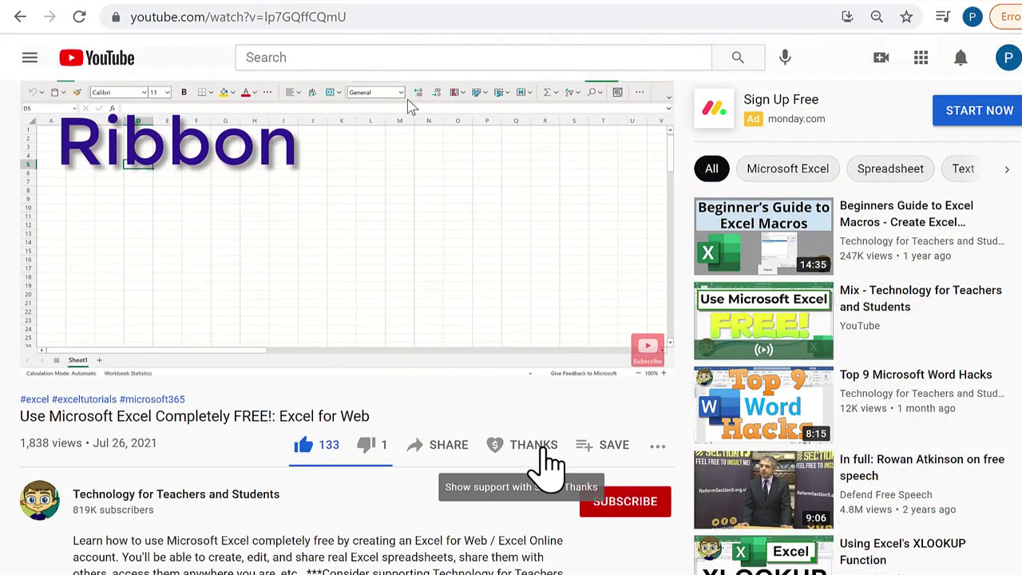
# Open the Super Thanks options for the "Use Microsoft Excel Completely FREE!" video on YouTube.
pyautogui.click(540, 452)
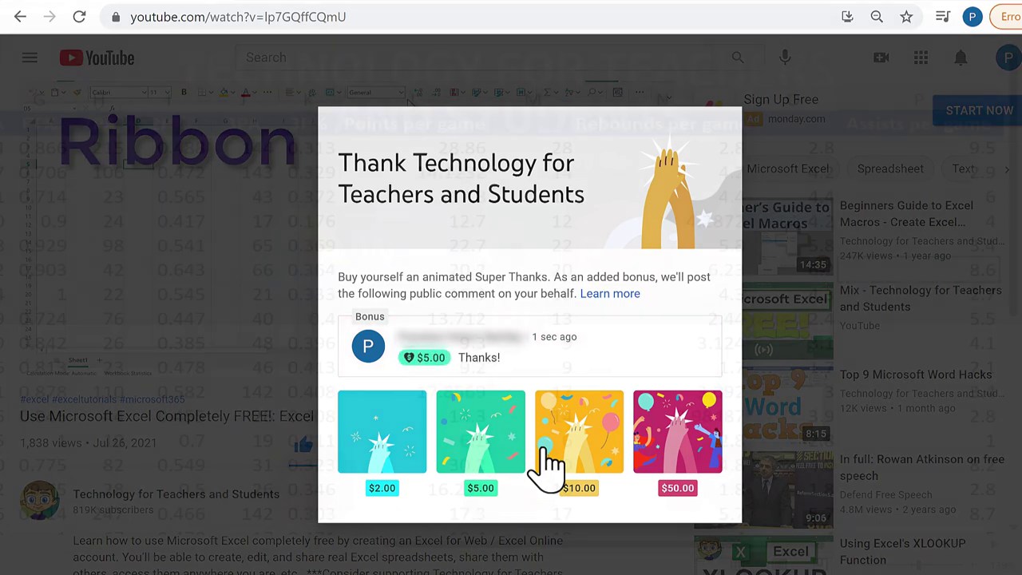